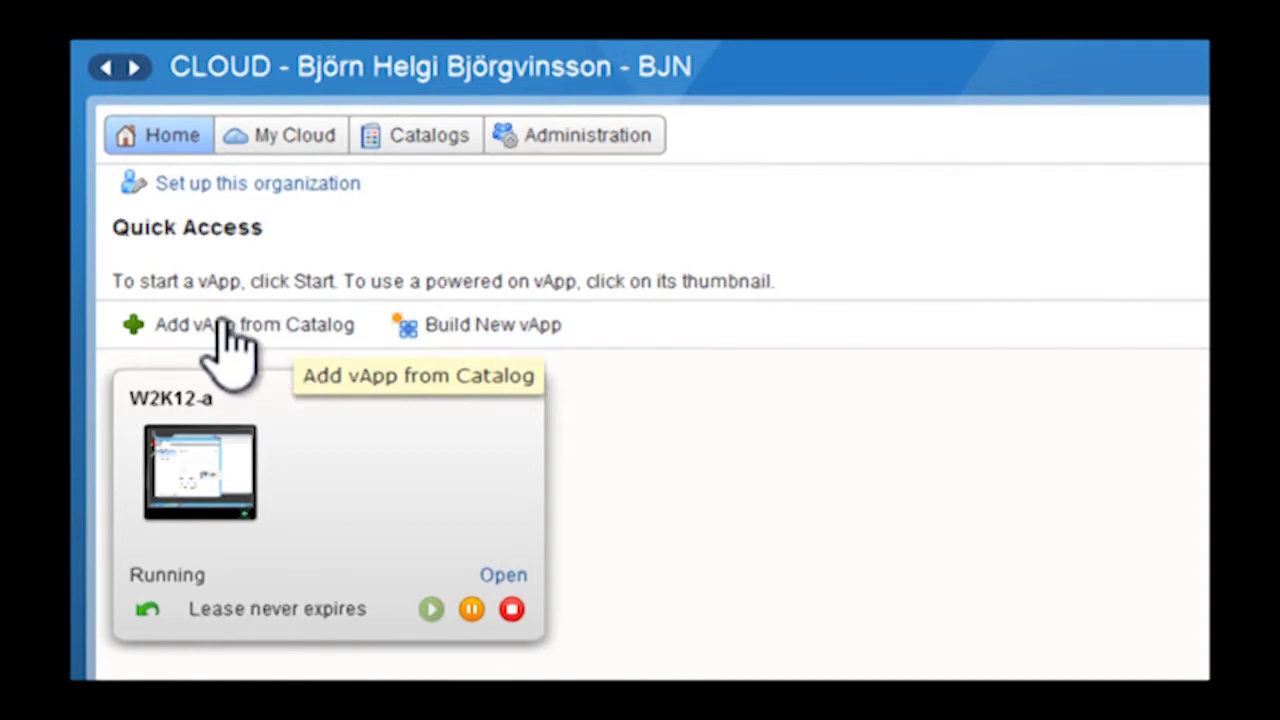
- Start adding a vApp from the catalog, browse the public catalogs, and return to the organization's catalogs
click(134, 325)
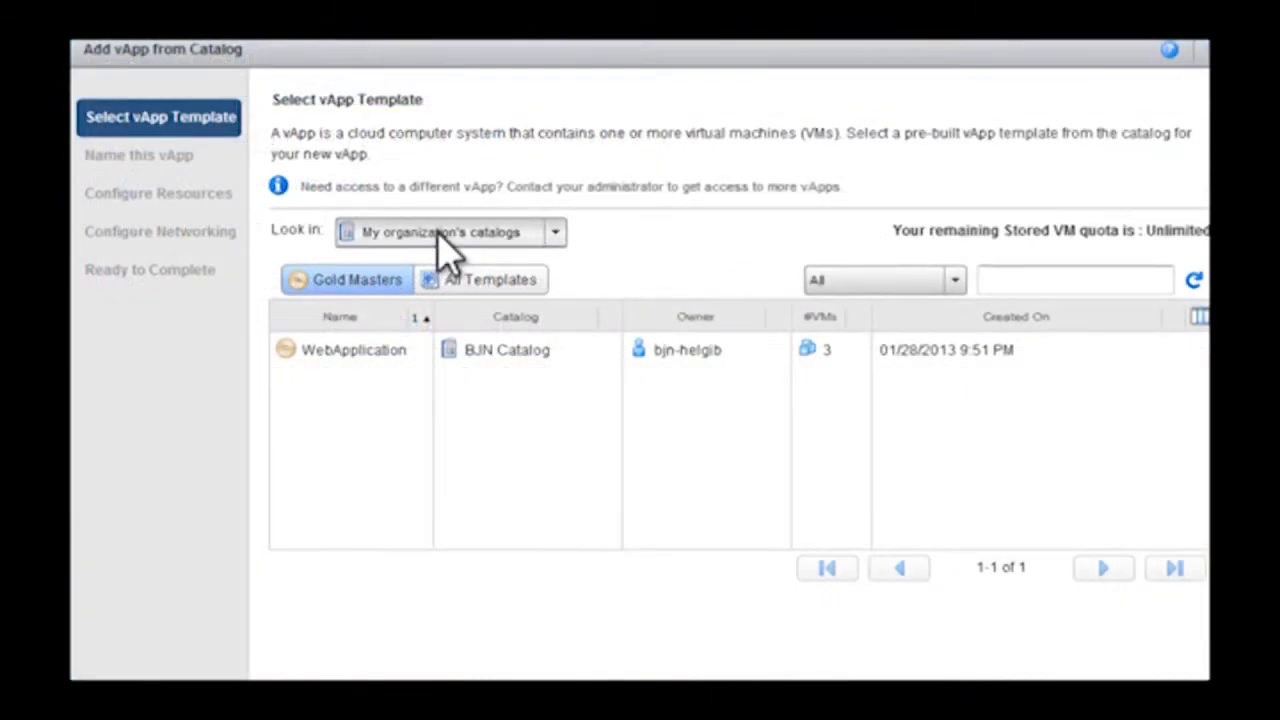
click(442, 240)
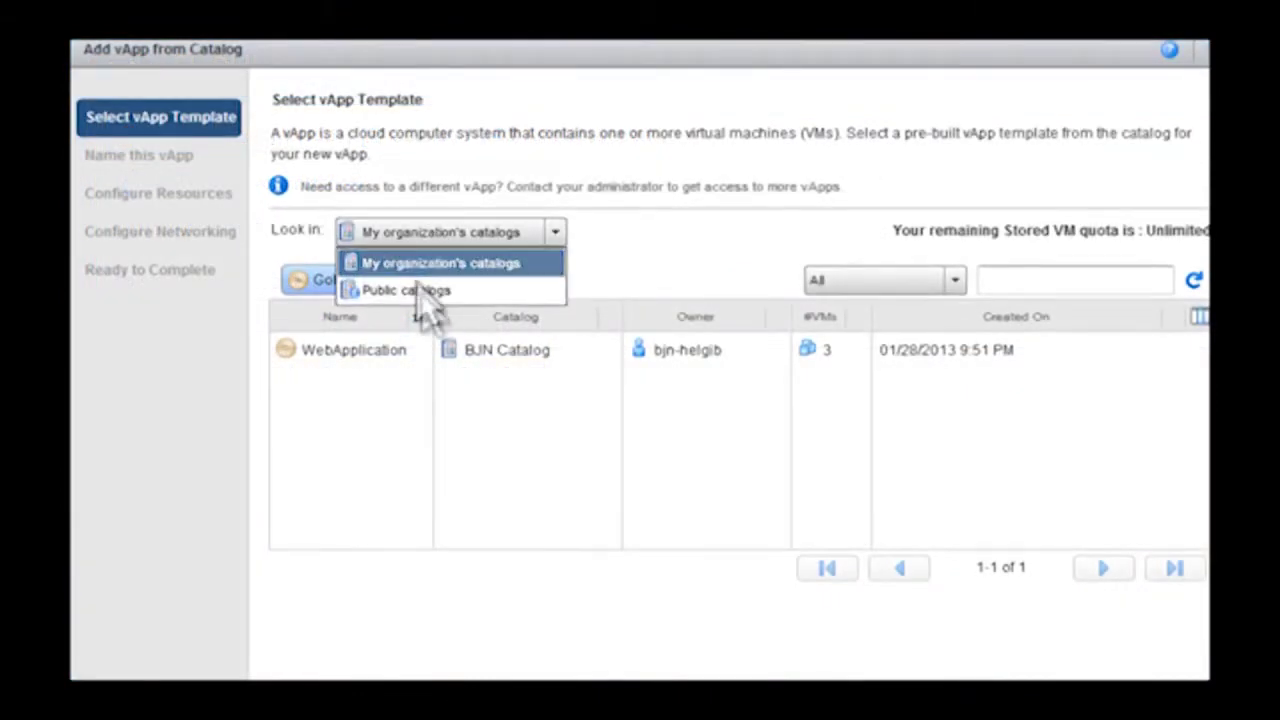
click(421, 296)
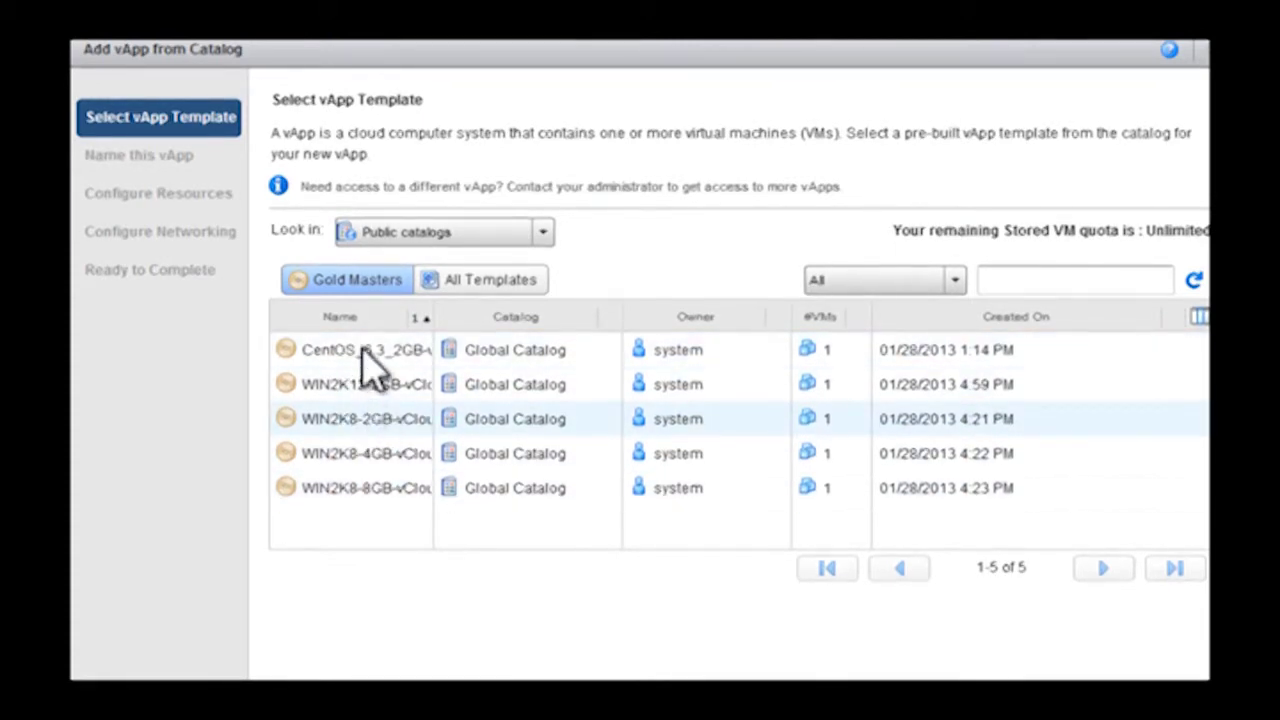
click(428, 232)
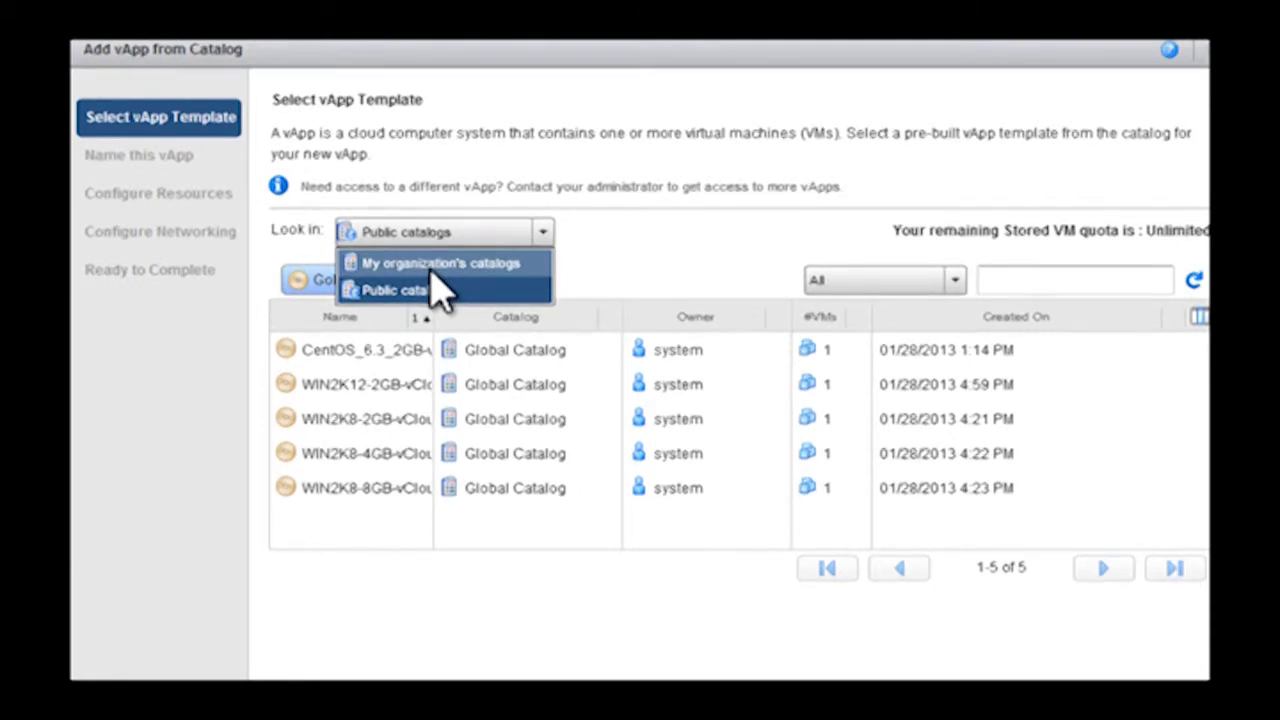
click(428, 265)
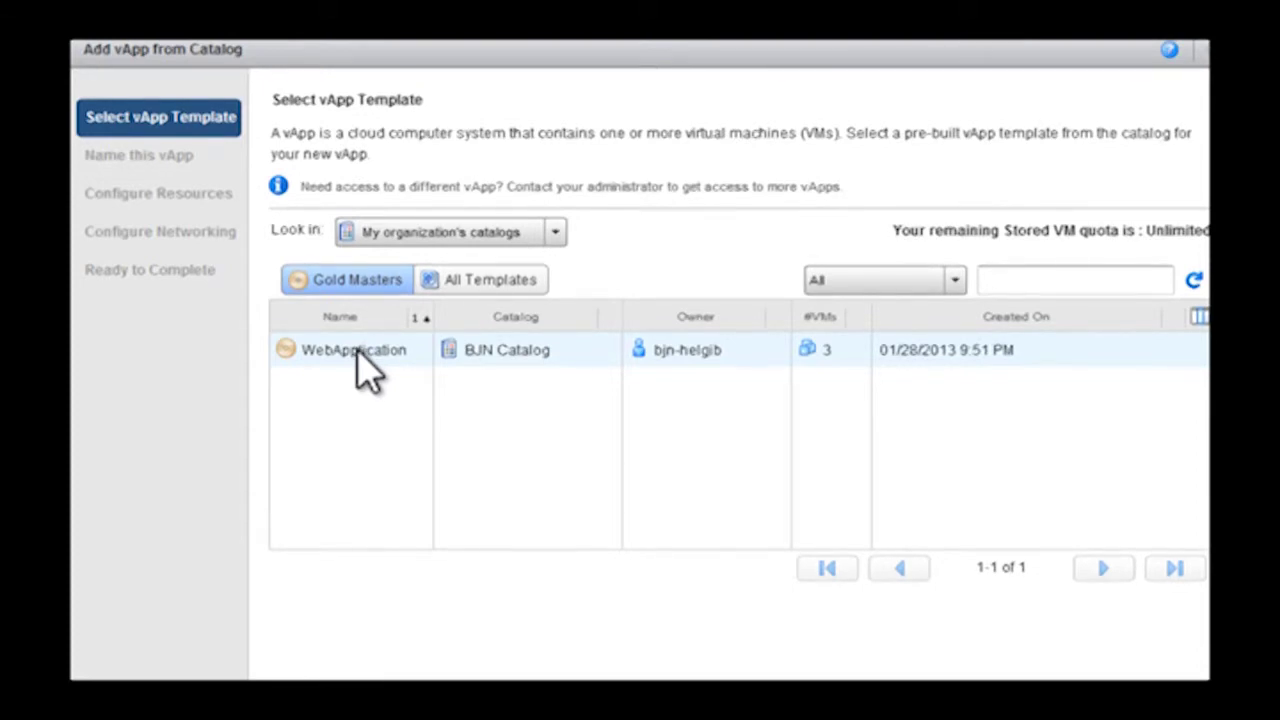
- Choose the WebApplication template from the organization's catalogs for the new vApp
click(403, 245)
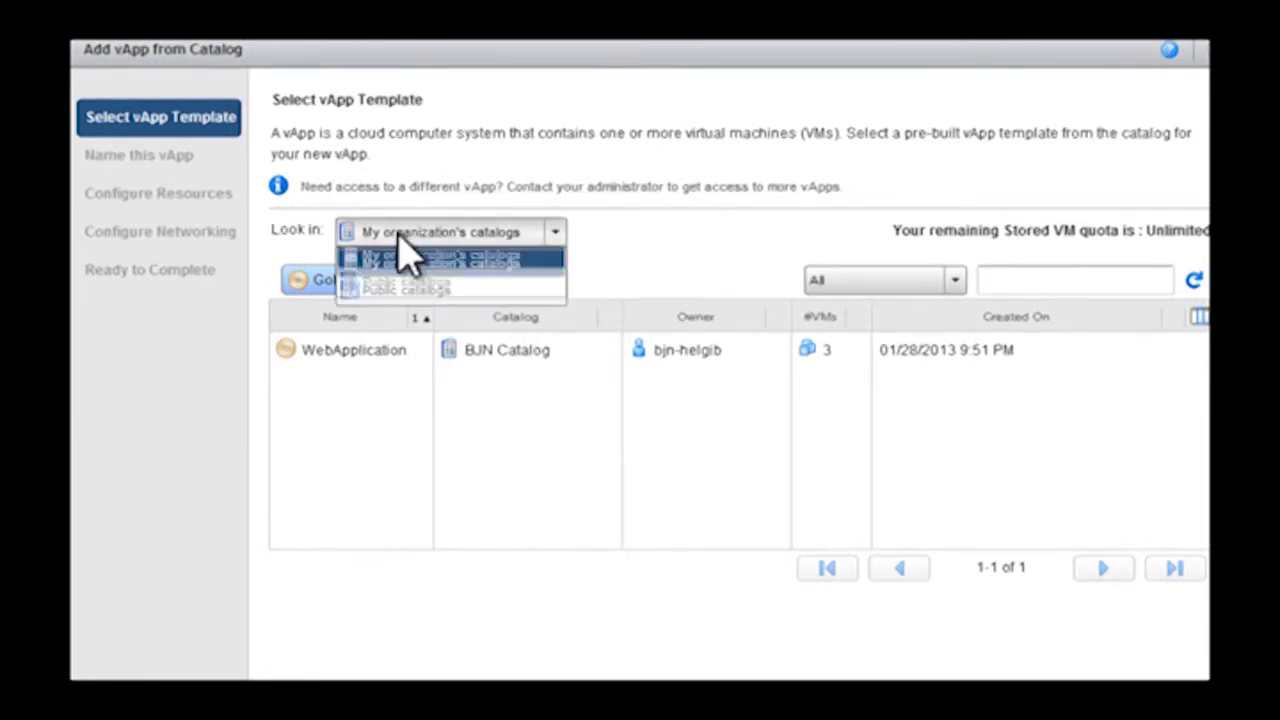
click(400, 236)
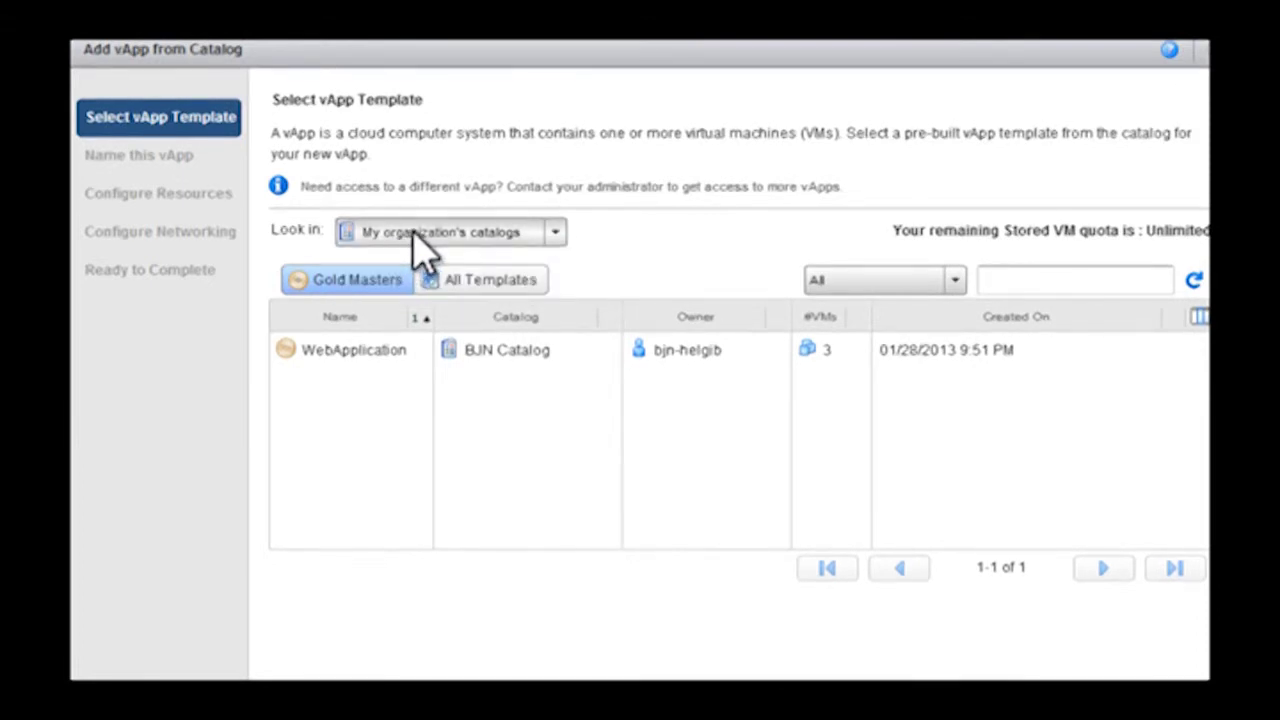
click(370, 348)
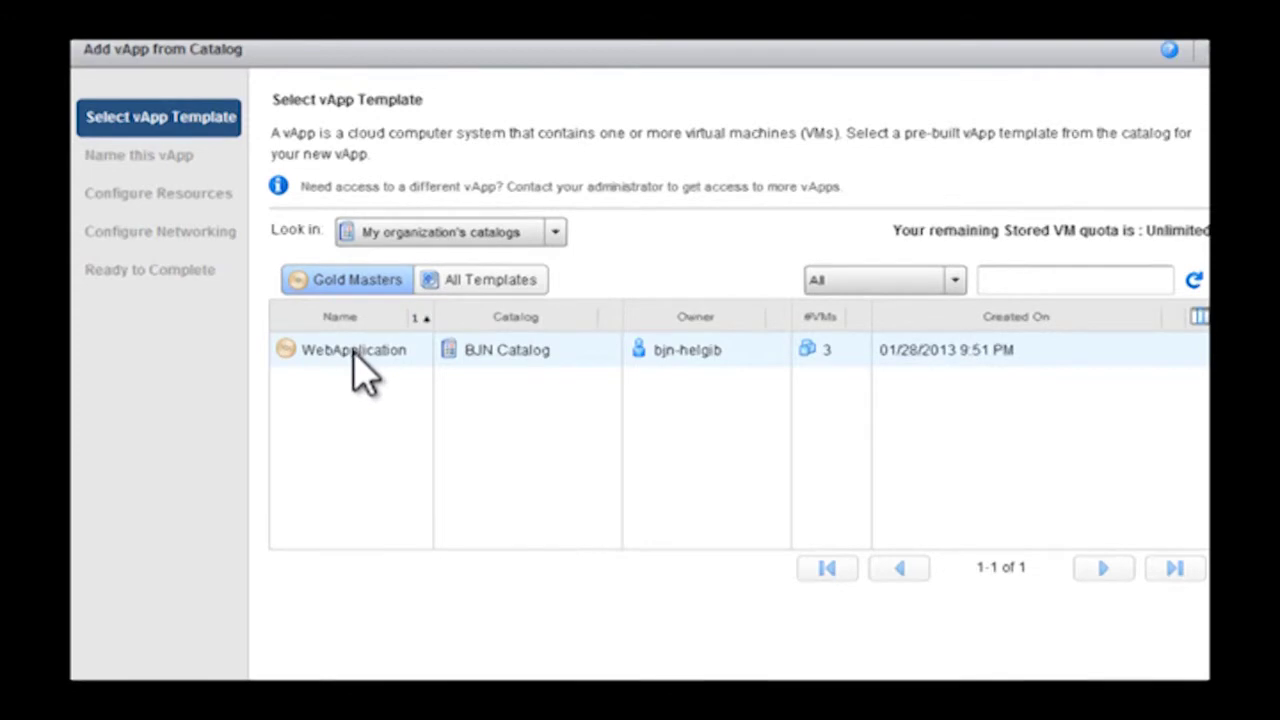
click(396, 272)
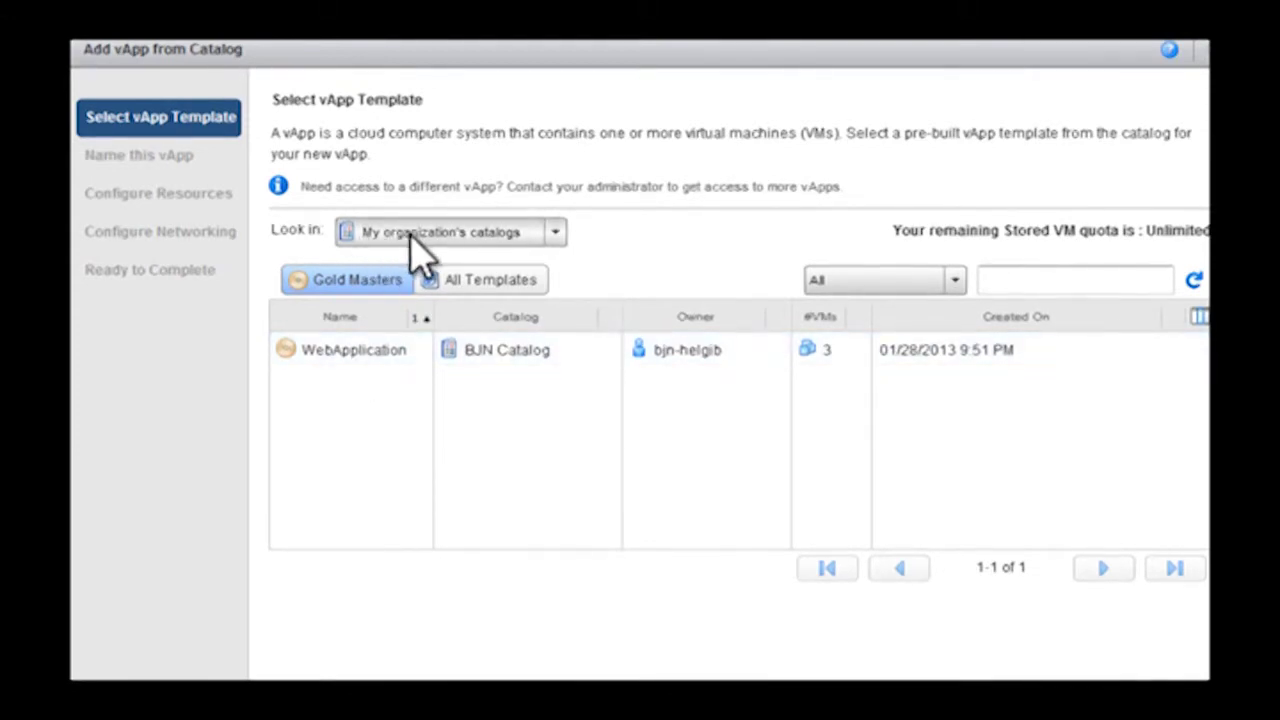
click(362, 360)
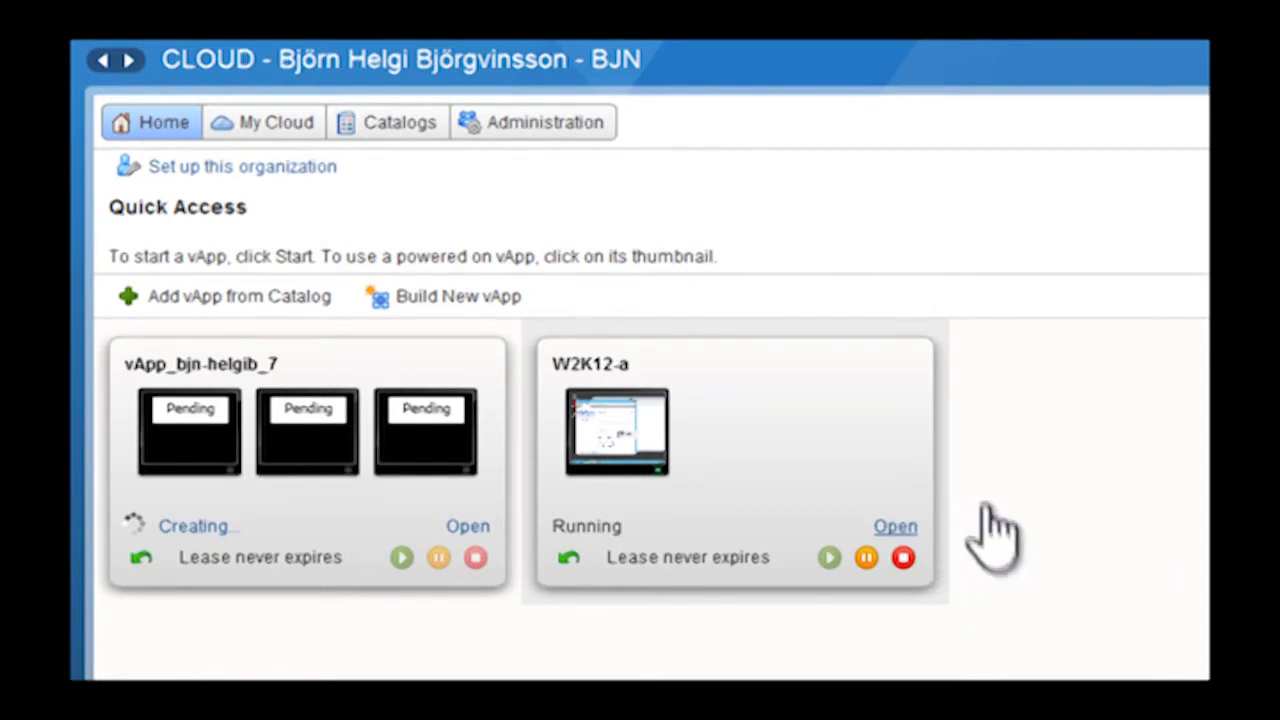
- Open the W2K12-a vApp and examine the memory performance in its virtual machine's console, including in full screen
click(895, 528)
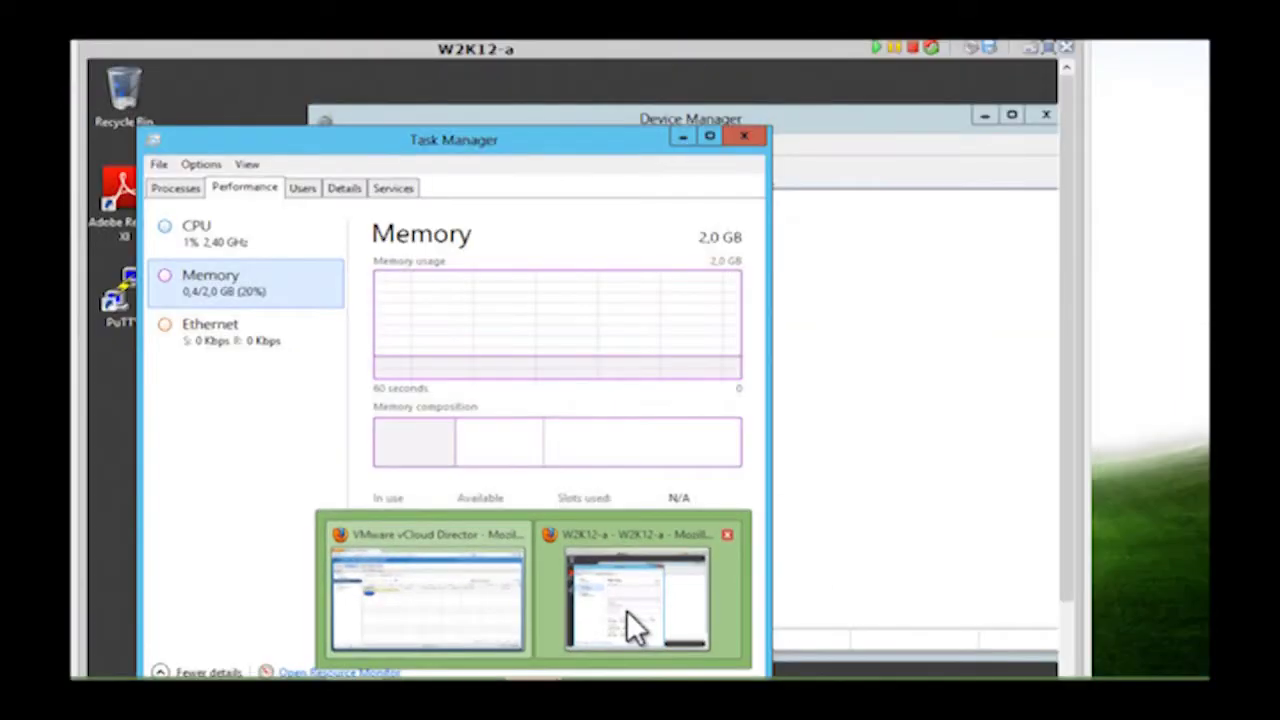
click(626, 610)
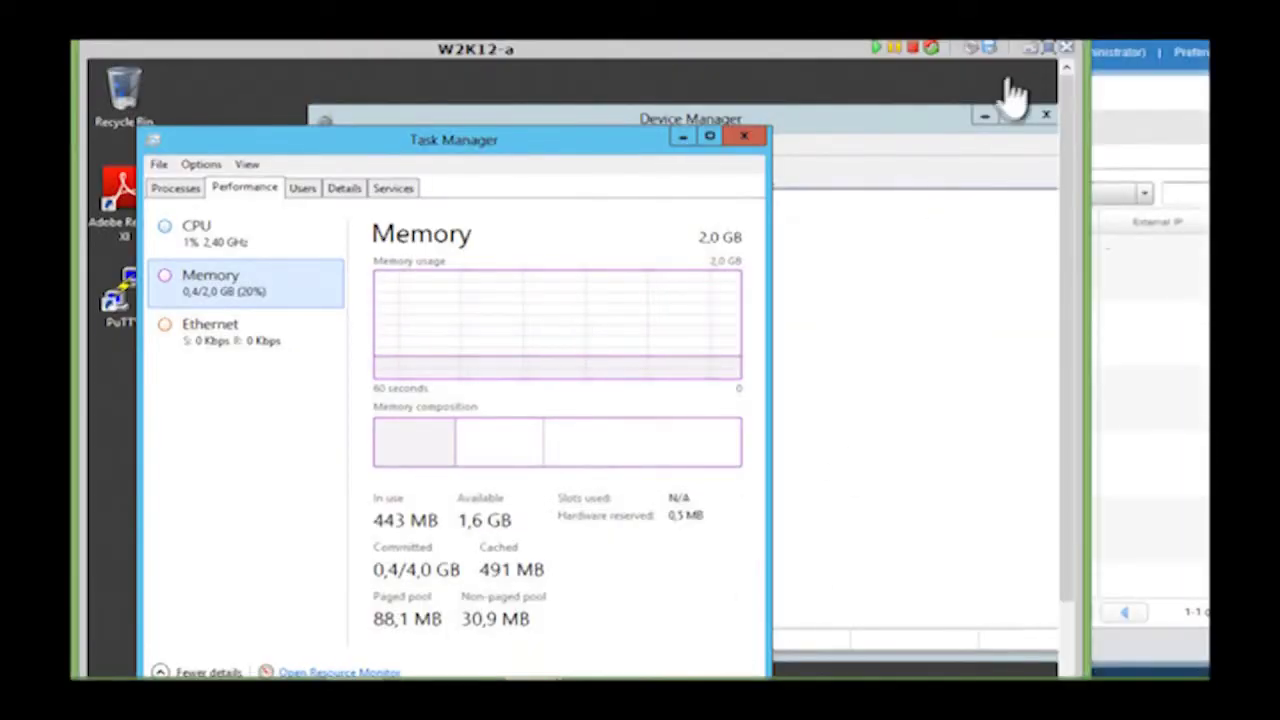
click(1050, 48)
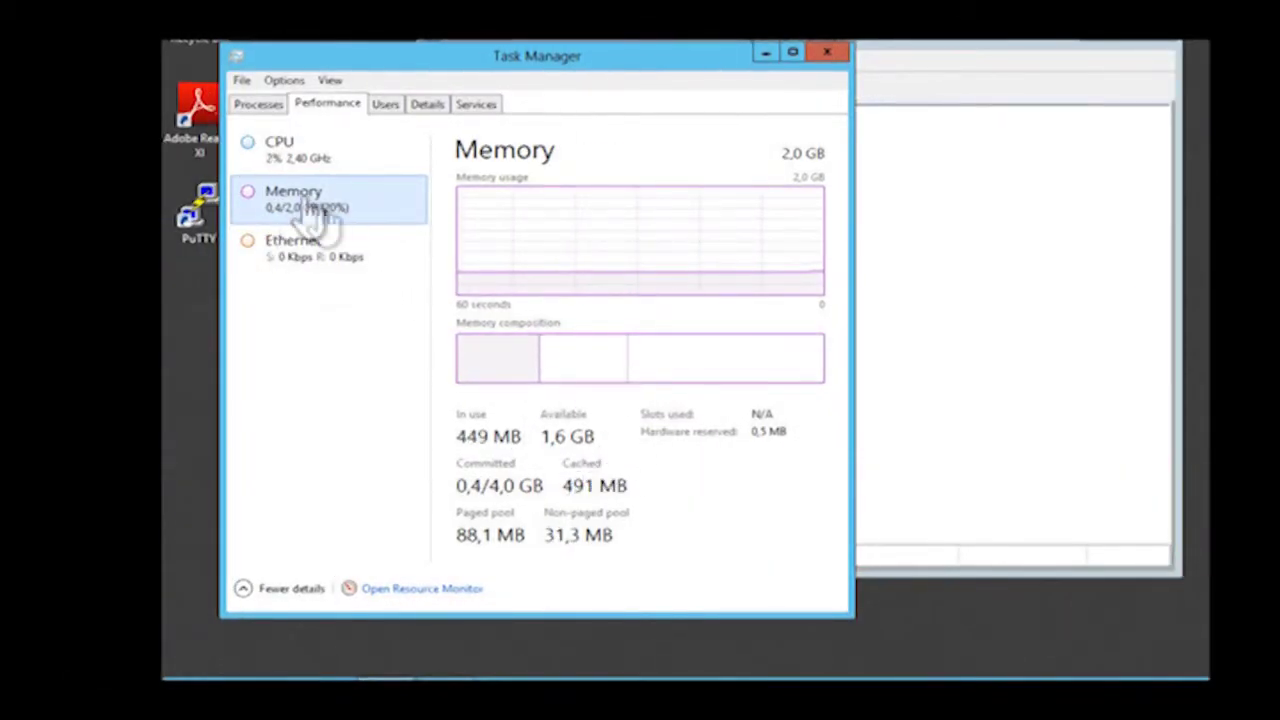
click(945, 40)
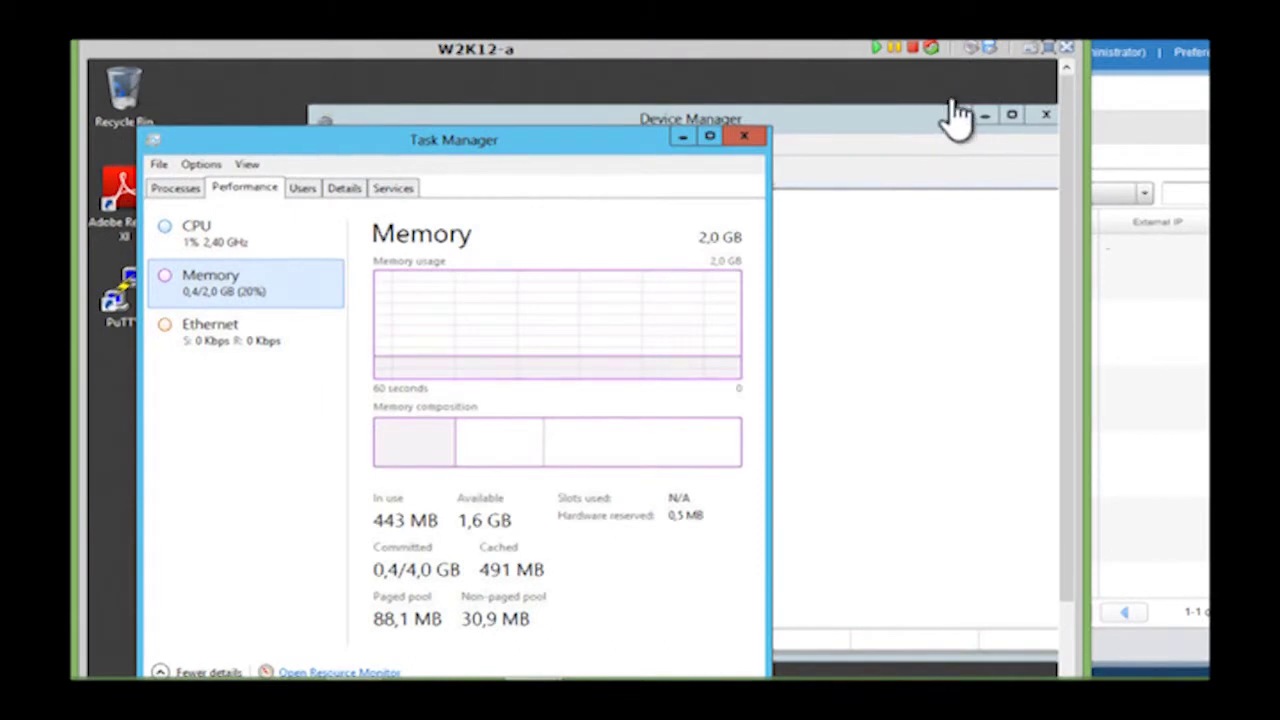
click(955, 104)
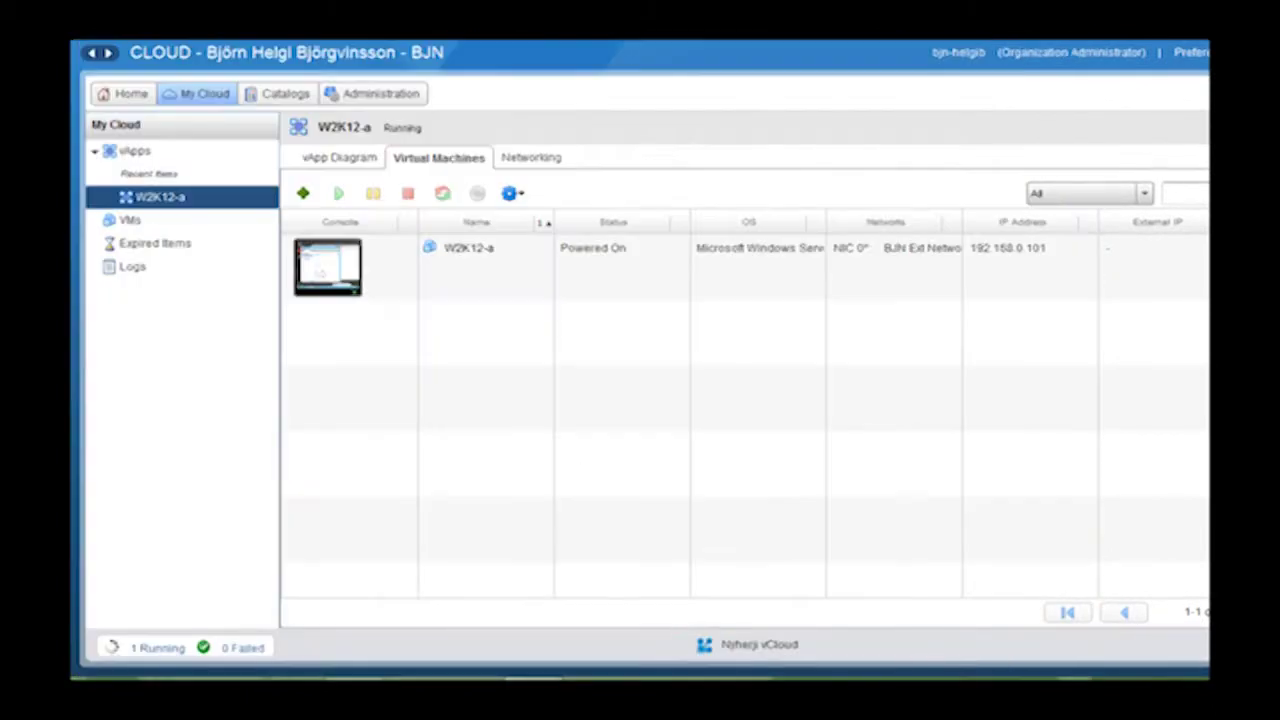
- Open the hardware properties of the W2K12-a virtual machine and set its number of CPUs to 4
click(338, 272)
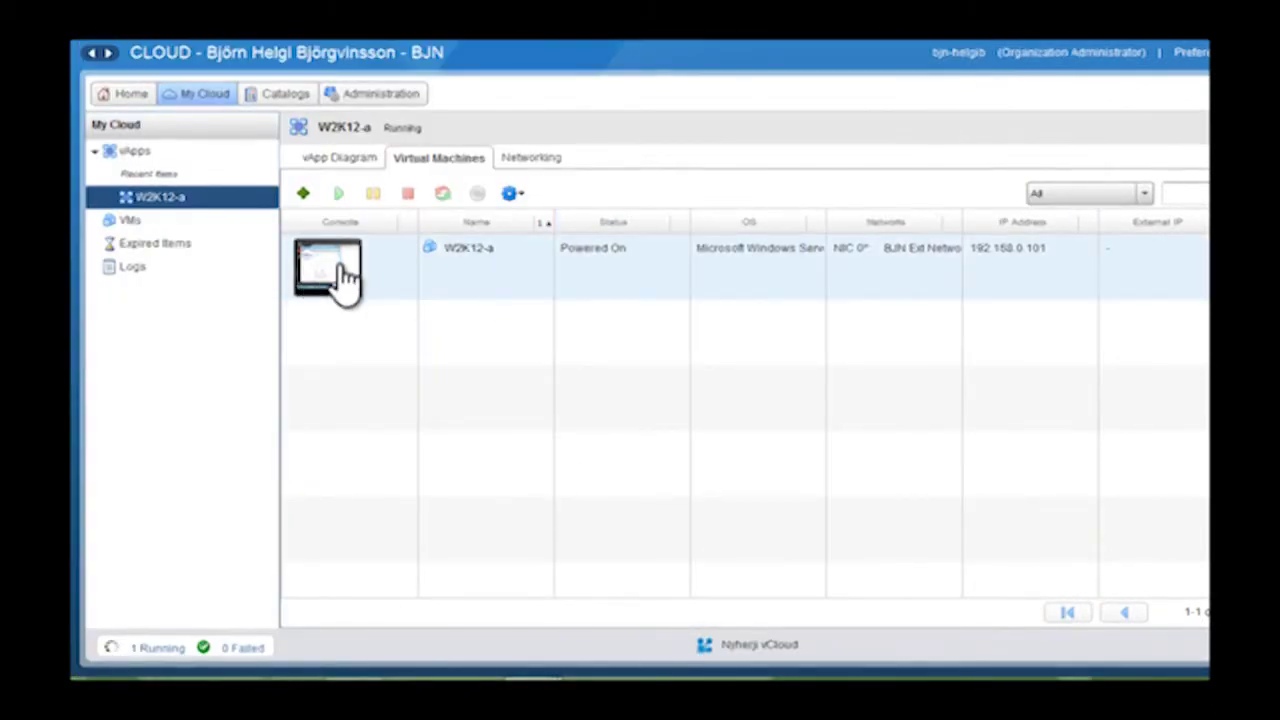
right_click(345, 278)
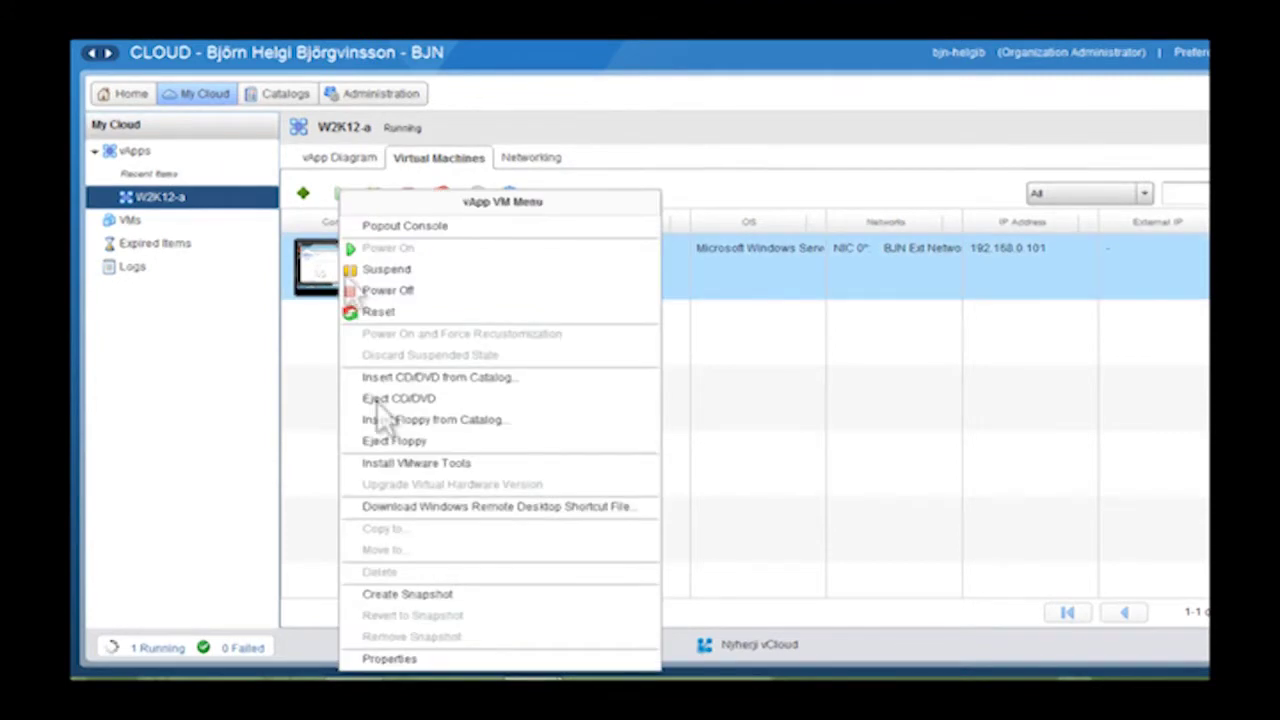
click(408, 662)
click(390, 94)
click(443, 188)
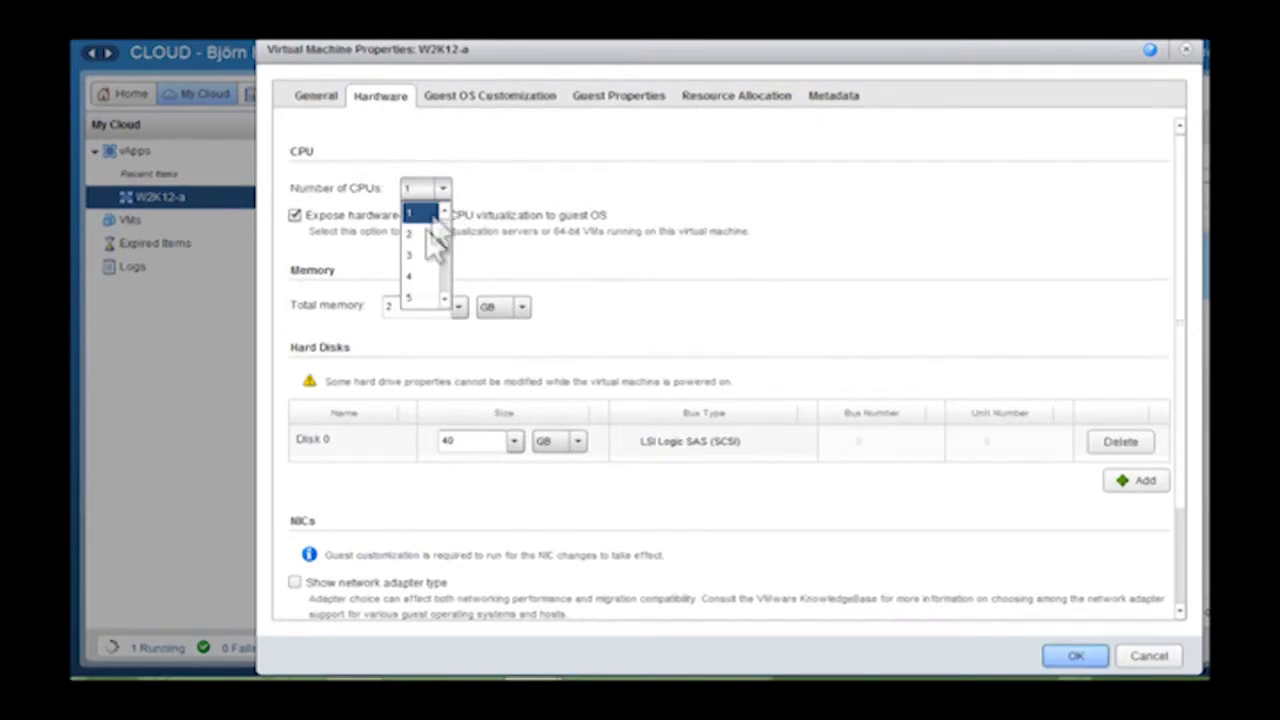
click(417, 277)
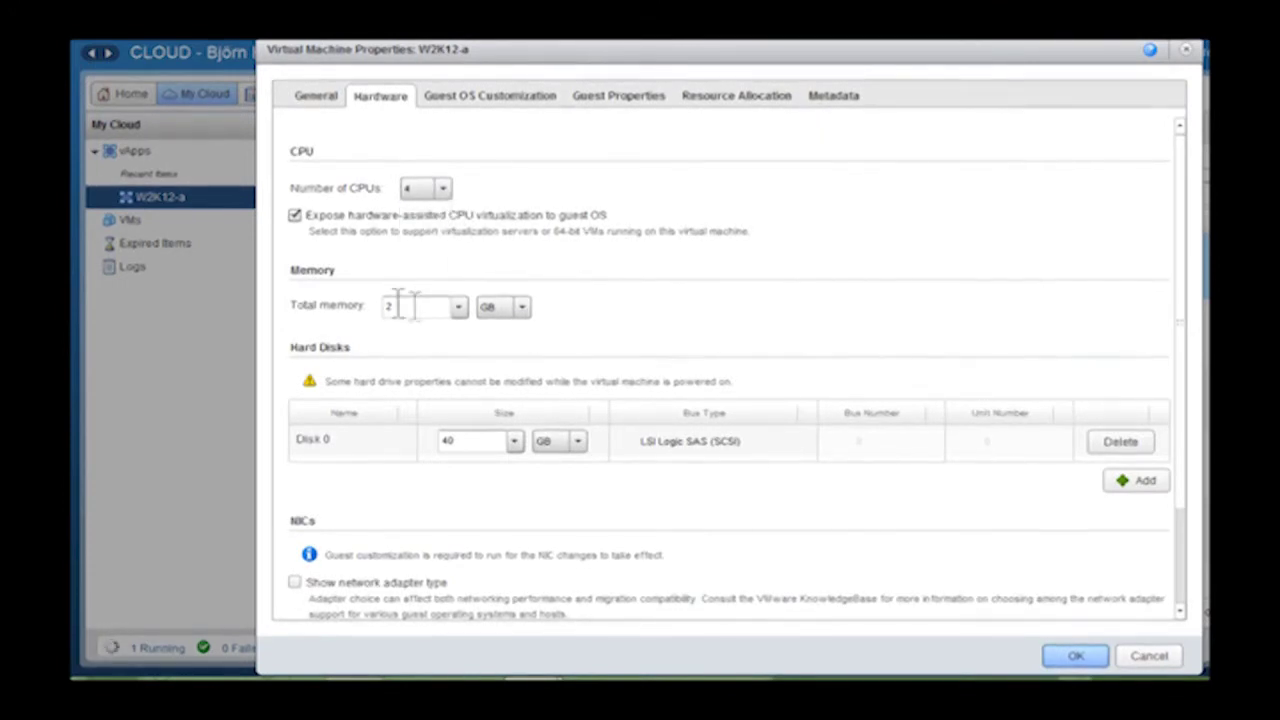
- Set the virtual machine's total memory to 8 GB and apply the hardware changes
click(459, 305)
click(459, 305)
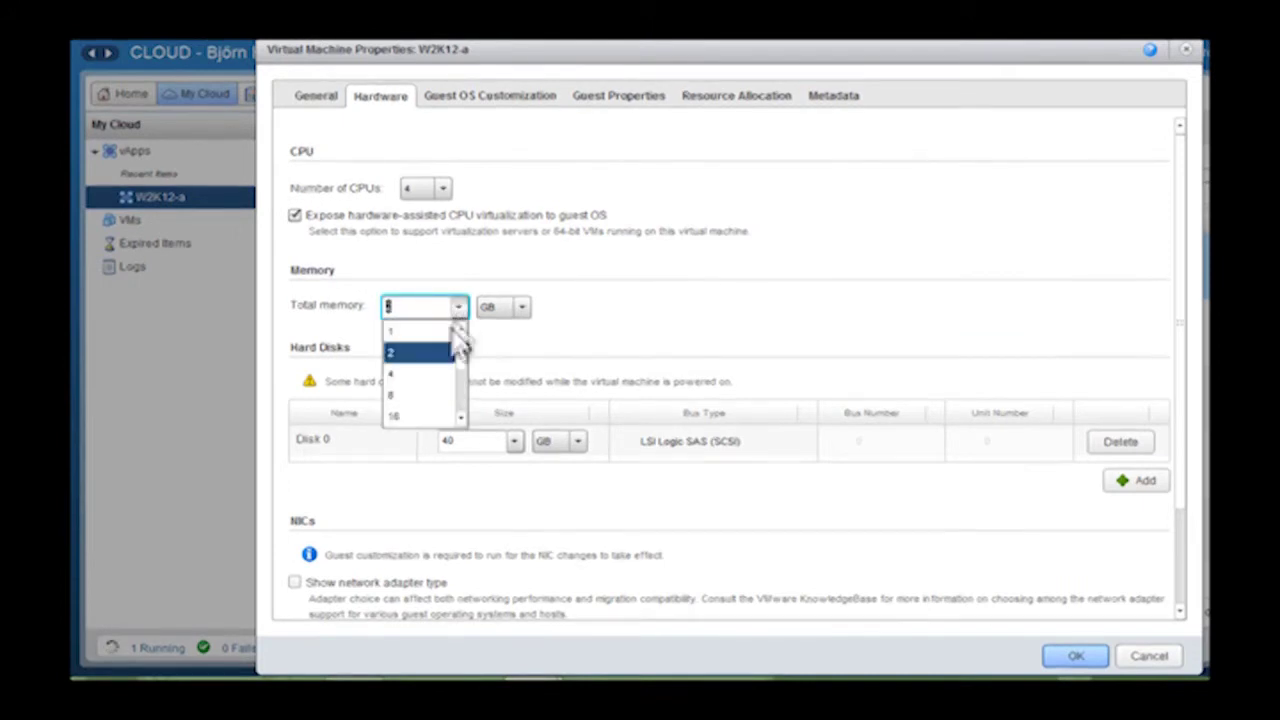
click(418, 388)
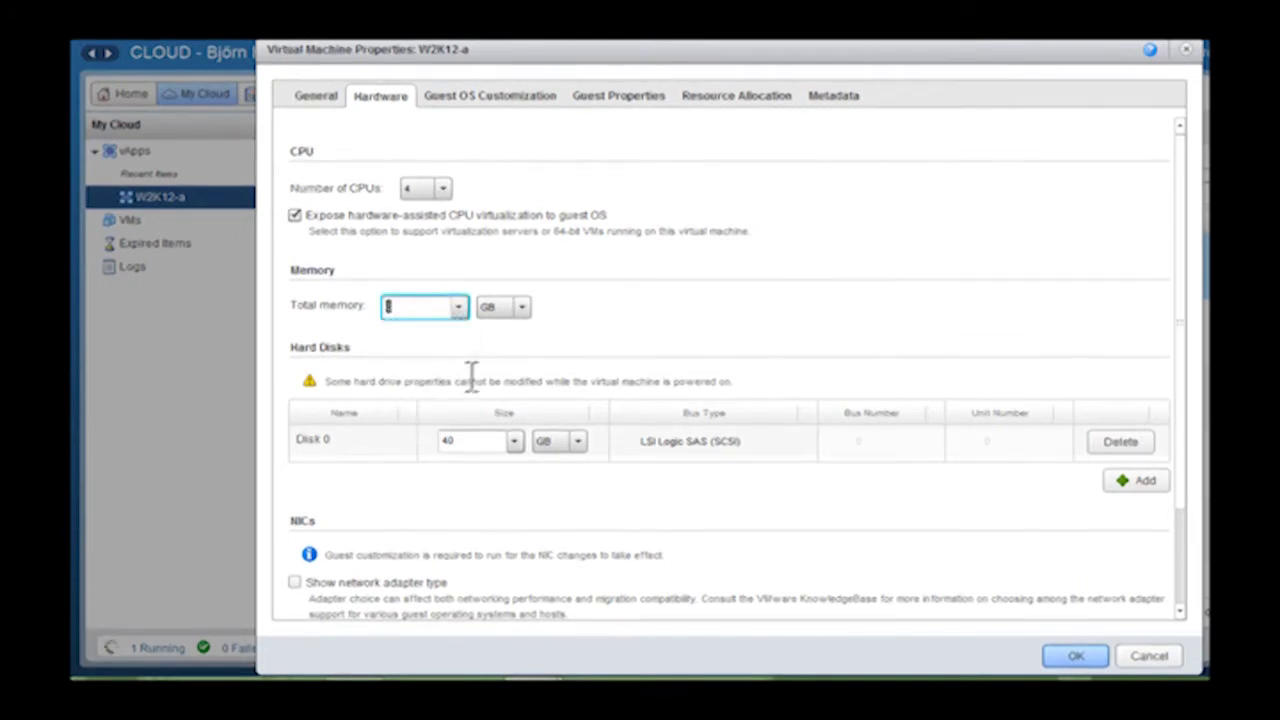
click(1078, 656)
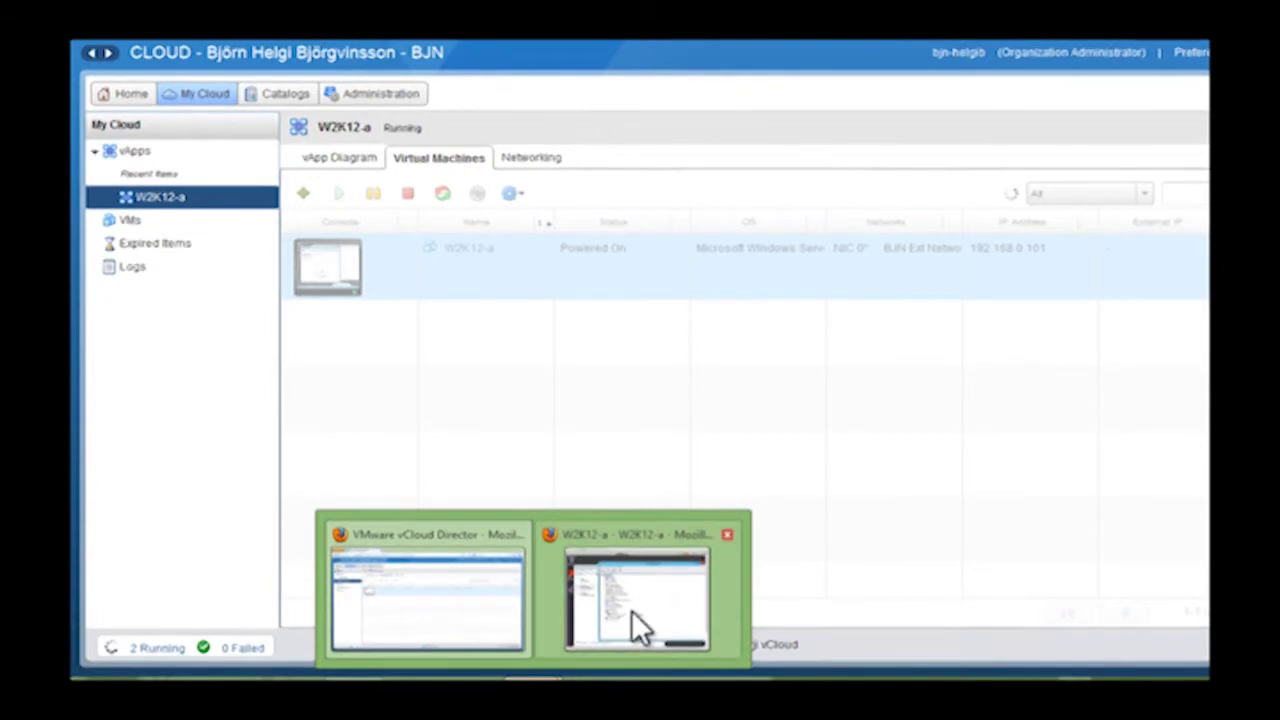
- Check the processors in Device Manager and the memory in Task Manager in the W2K12-a console
click(634, 620)
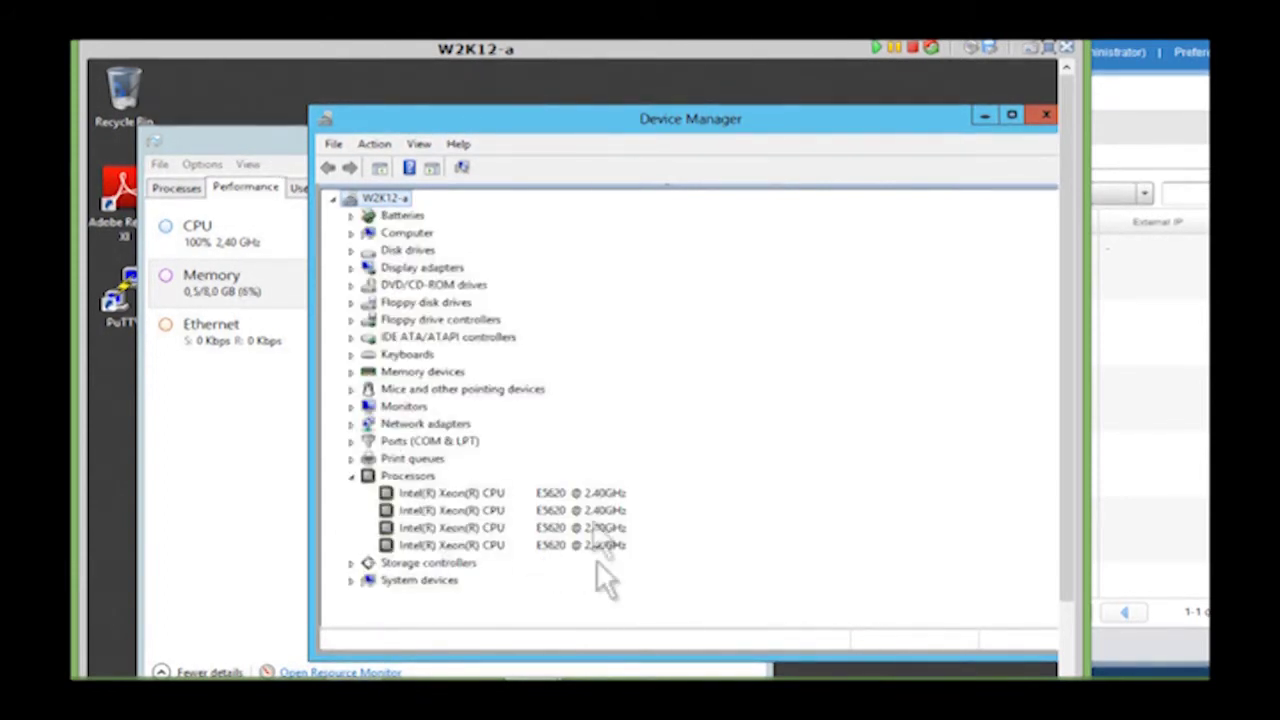
click(244, 135)
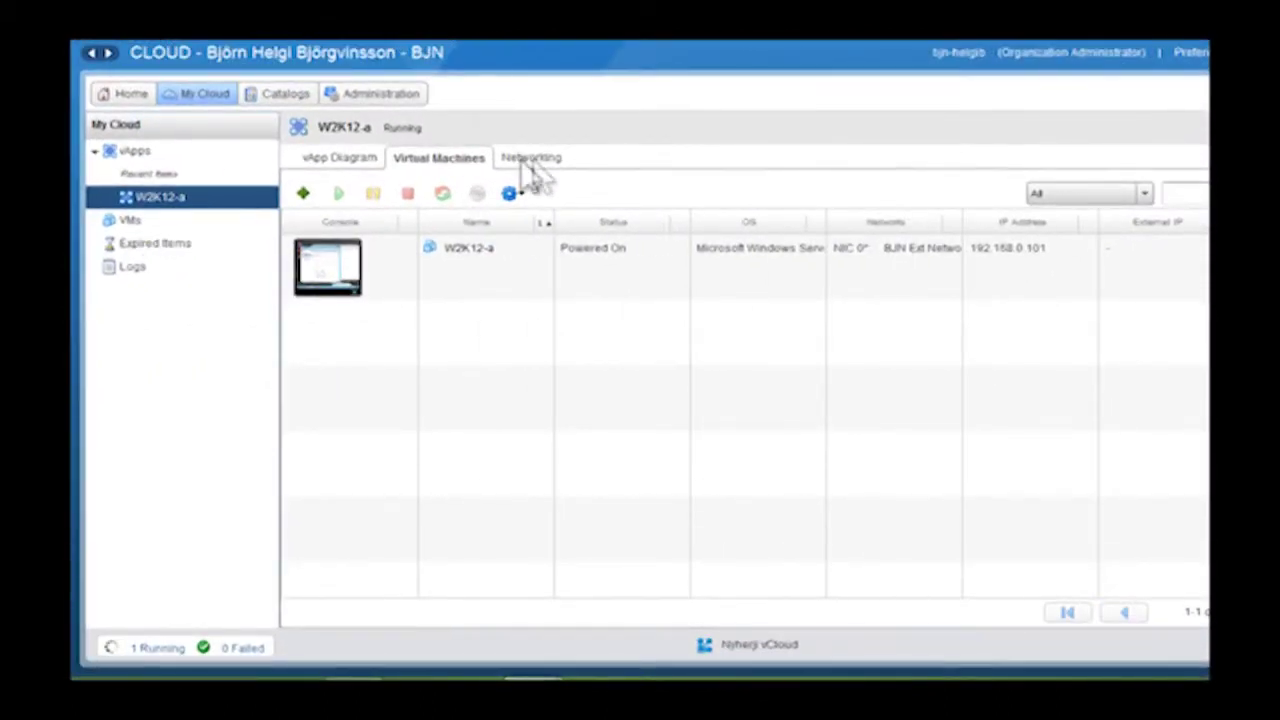
- Open the Edge Gateway Services configuration of BJN Ext Network in the BJN vDC administration
click(380, 100)
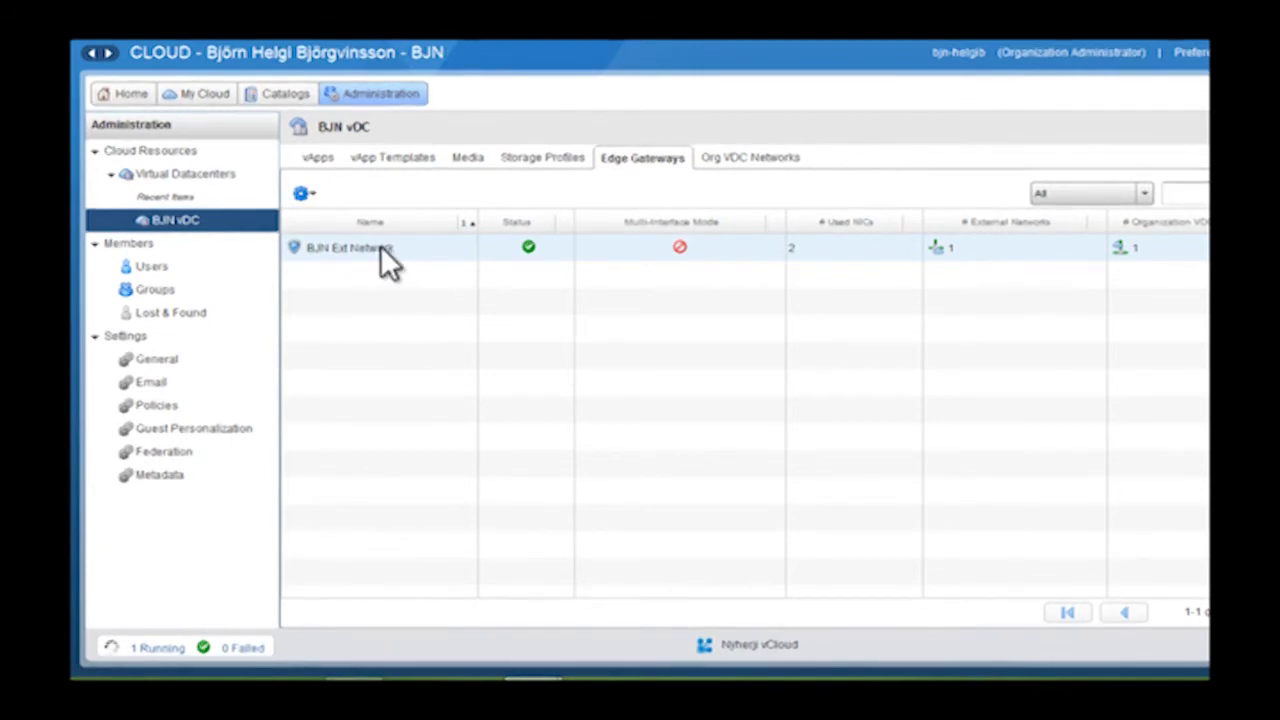
right_click(381, 248)
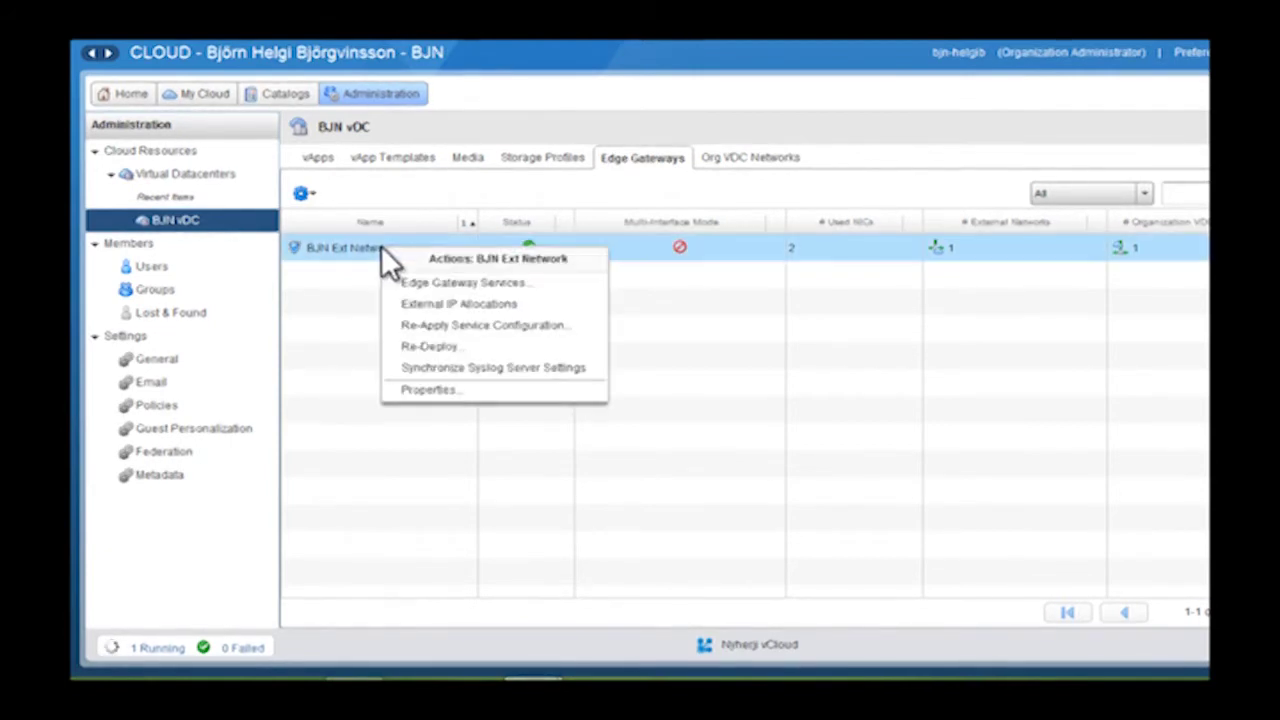
click(420, 288)
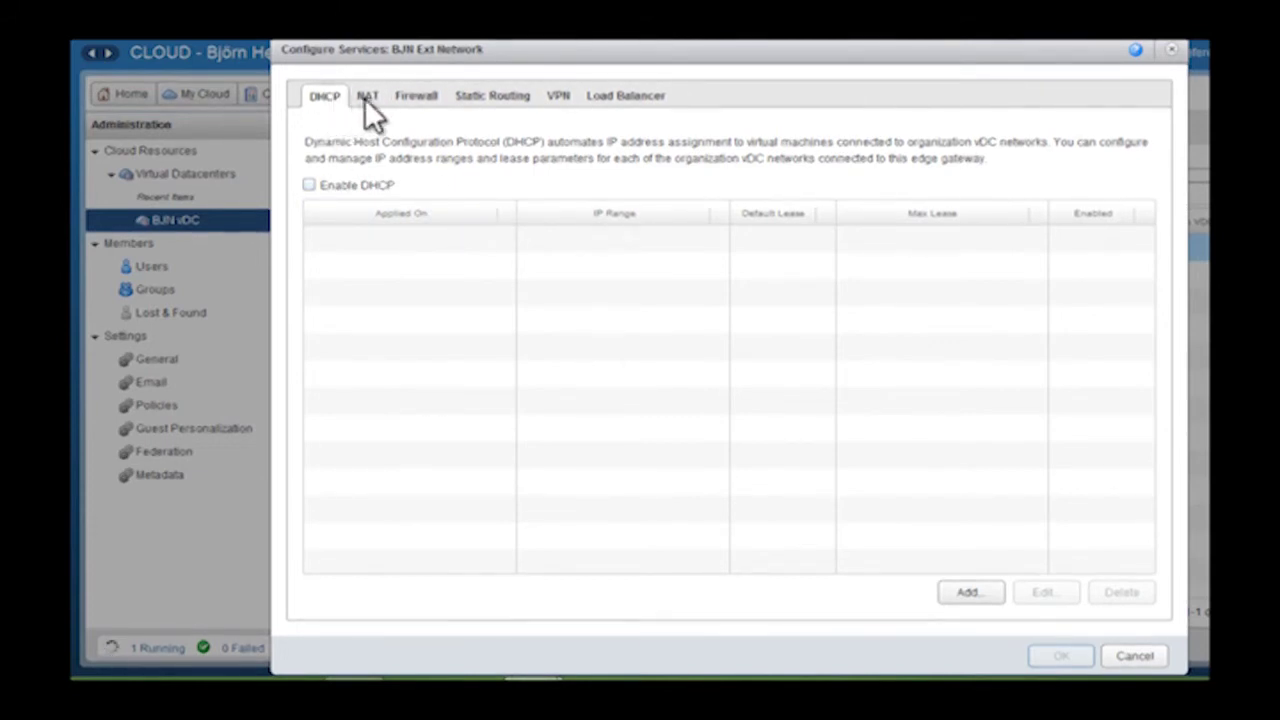
- Review the gateway's Firewall, Load Balancer and VPN services and the site-to-site VPN form, and close without saving
click(415, 96)
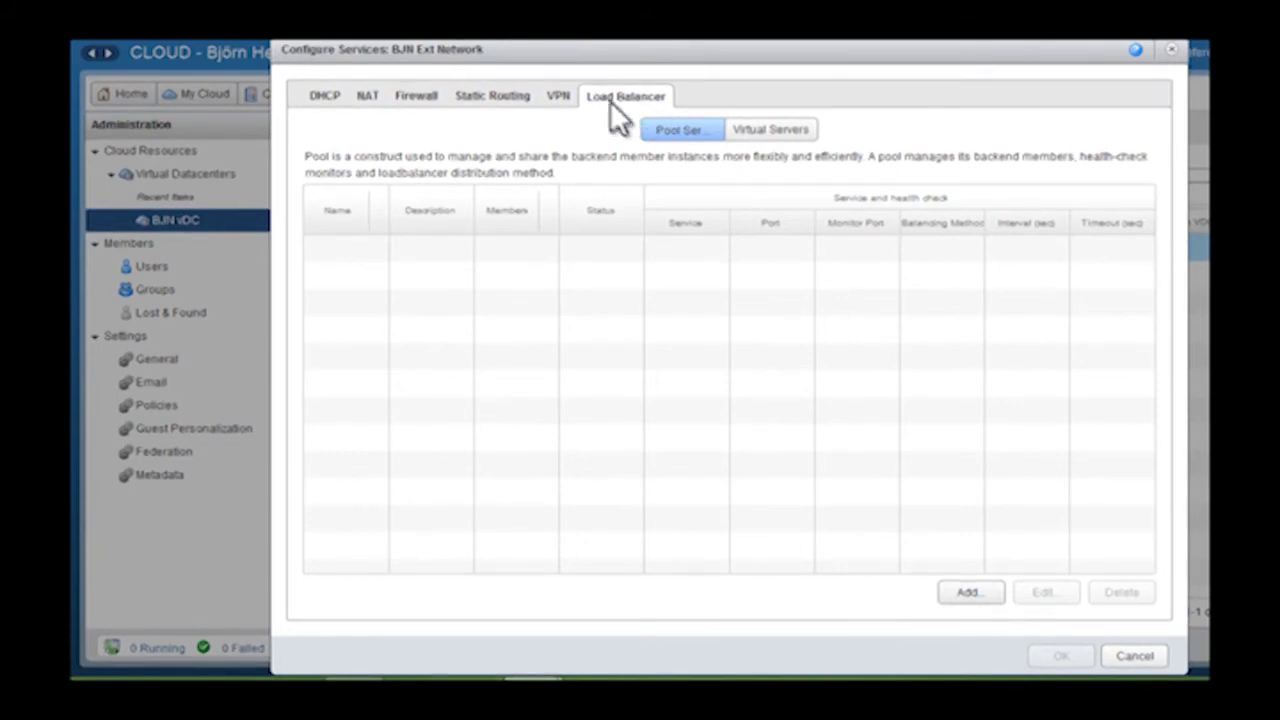
click(560, 94)
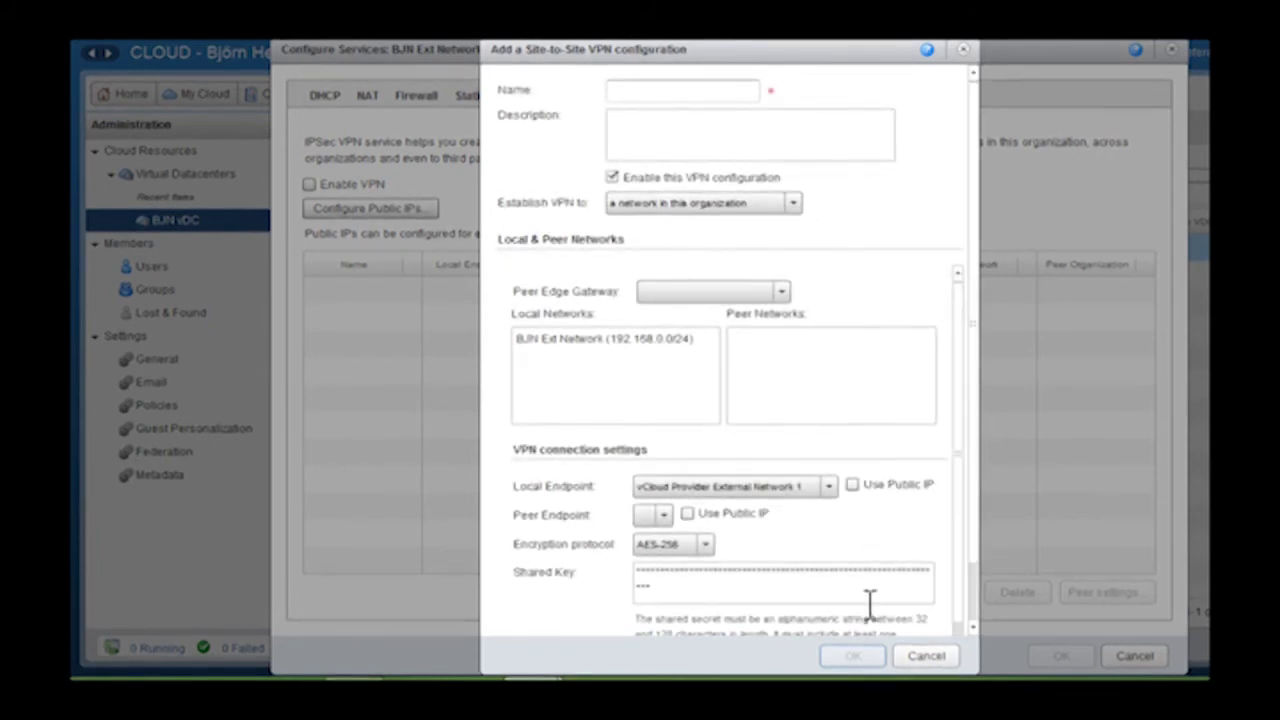
click(936, 654)
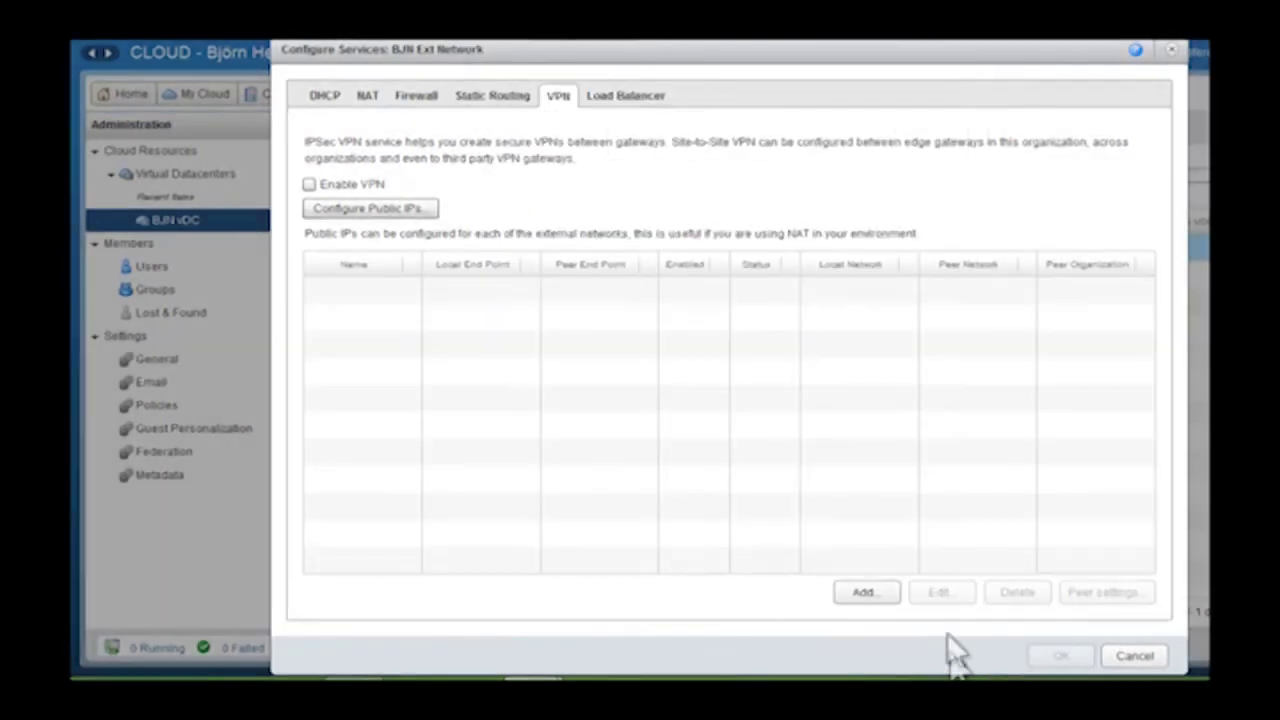
click(1135, 656)
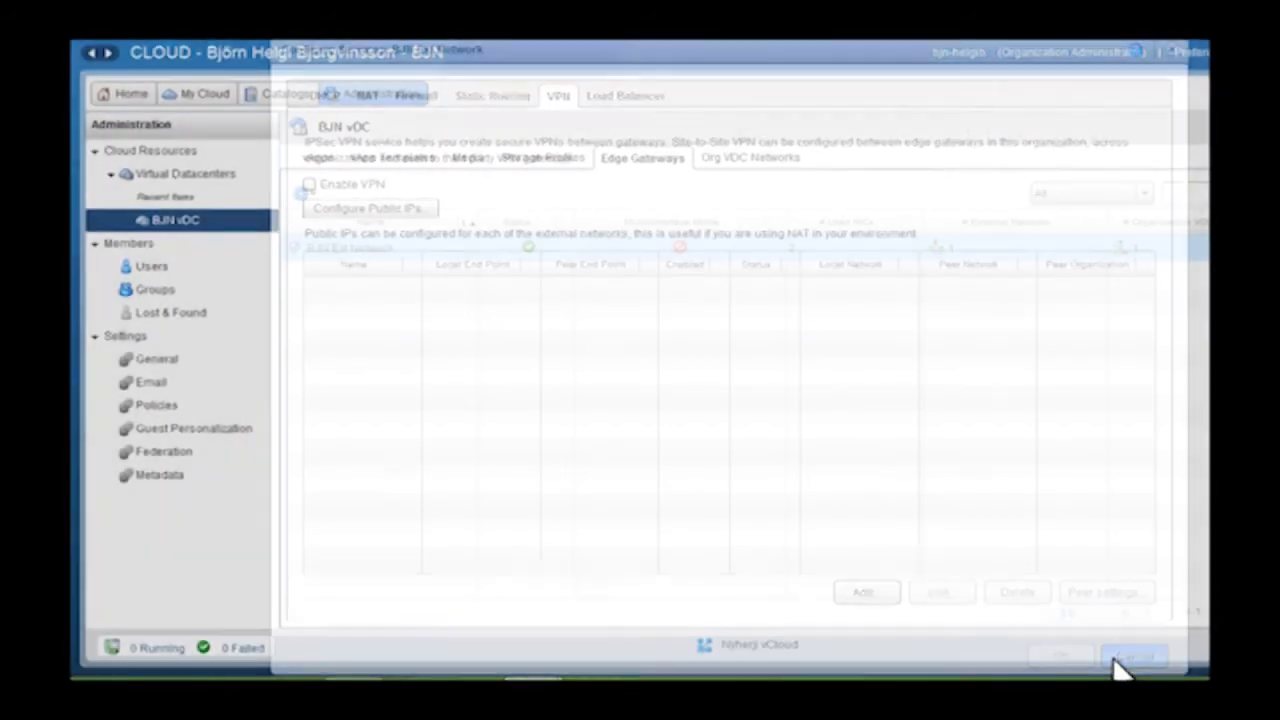